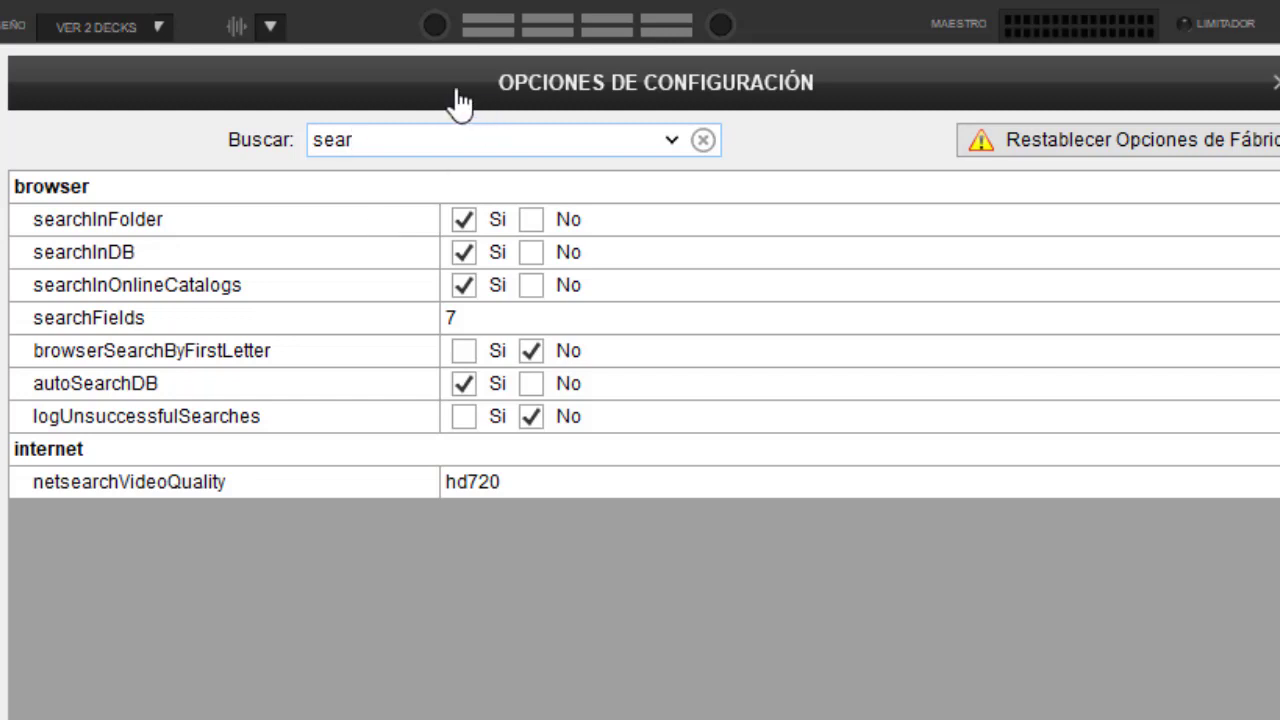
# Close the configuration options and search the track library for "dj"
pyautogui.moveTo(456, 100); pyautogui.dragTo(452, 104)
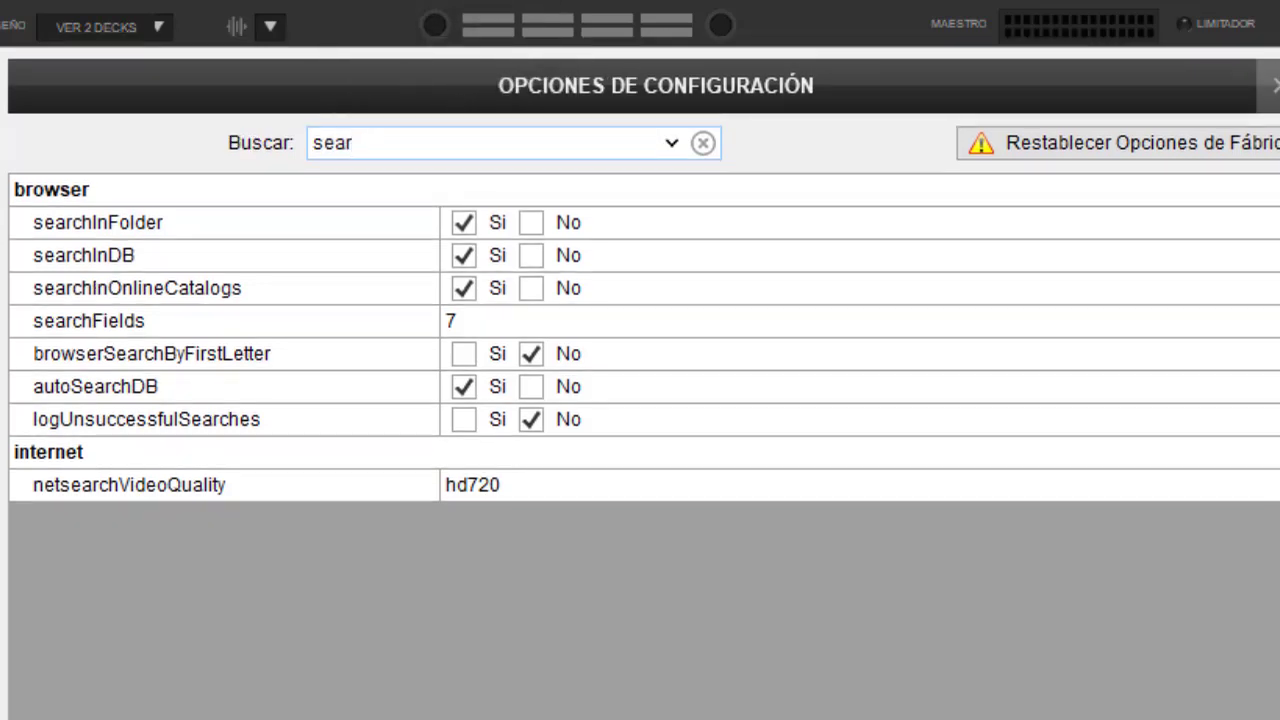
pyautogui.click(1276, 82)
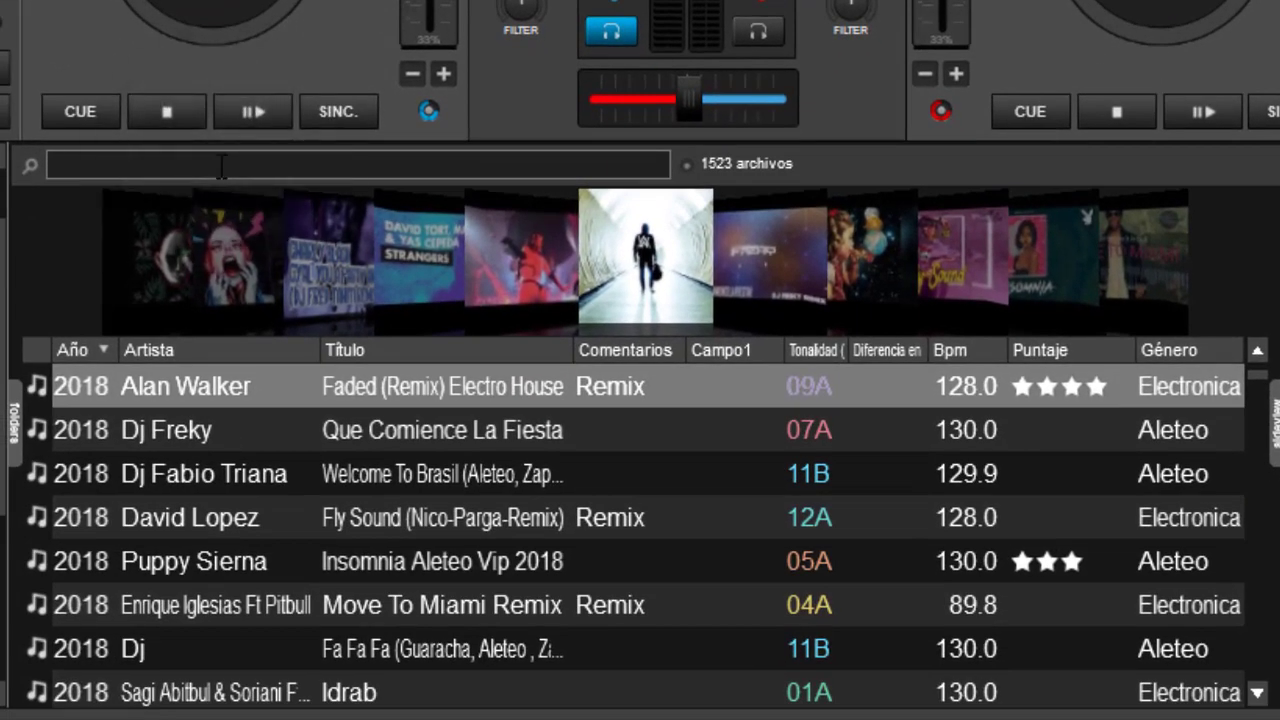
pyautogui.write('dj')
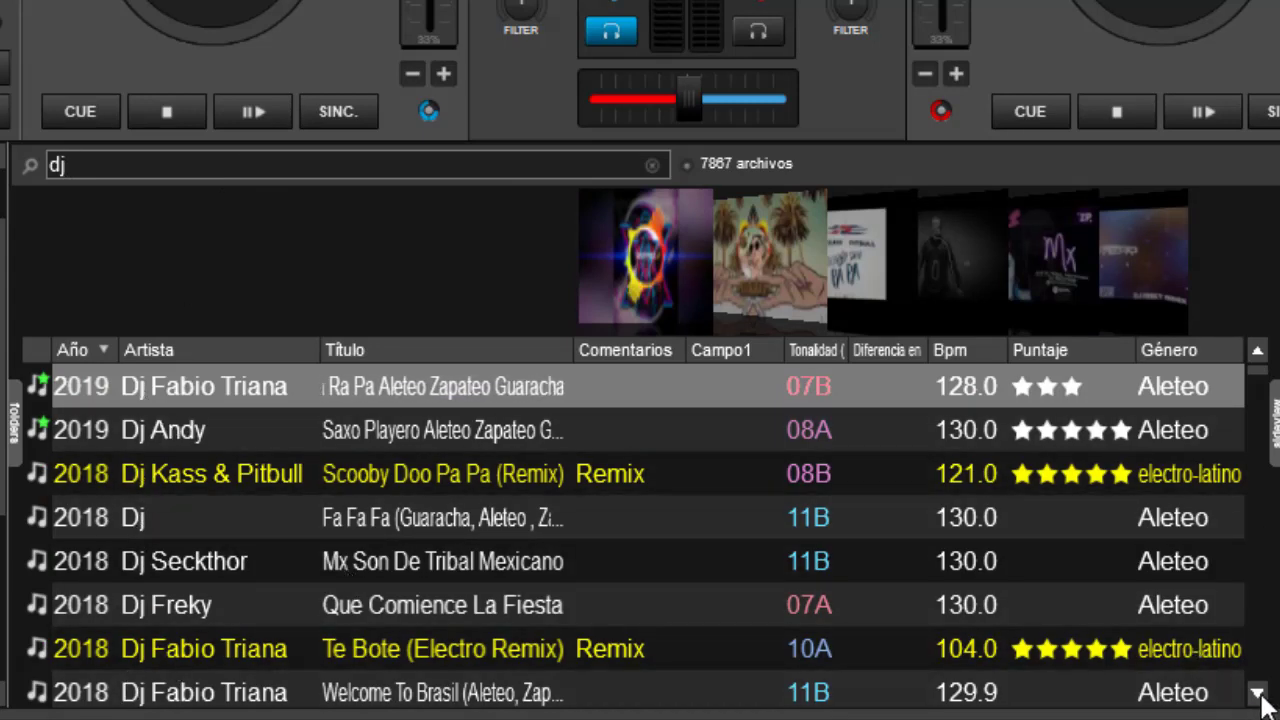
# Look through the tracks listed for the "dj" search and return to the start of the list
pyautogui.scroll(-3, 1262, 700)
pyautogui.scroll(-5, 1262, 700)
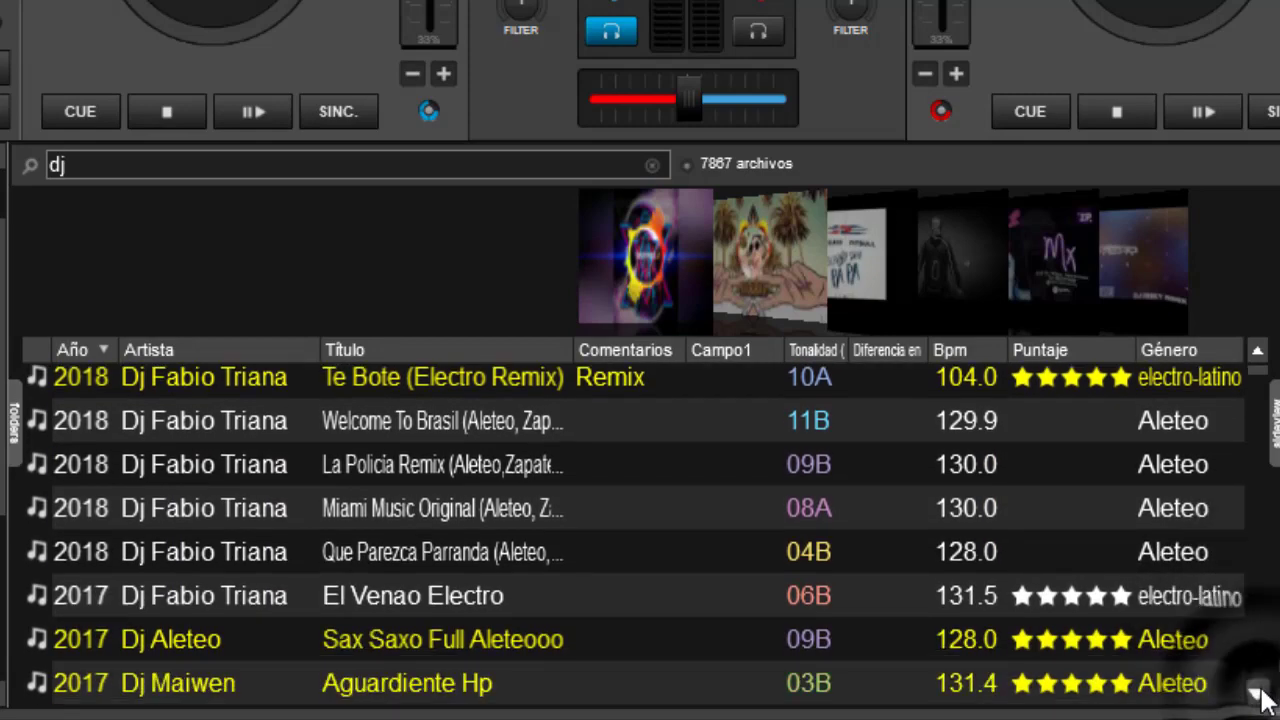
pyautogui.scroll(-6, 1262, 700)
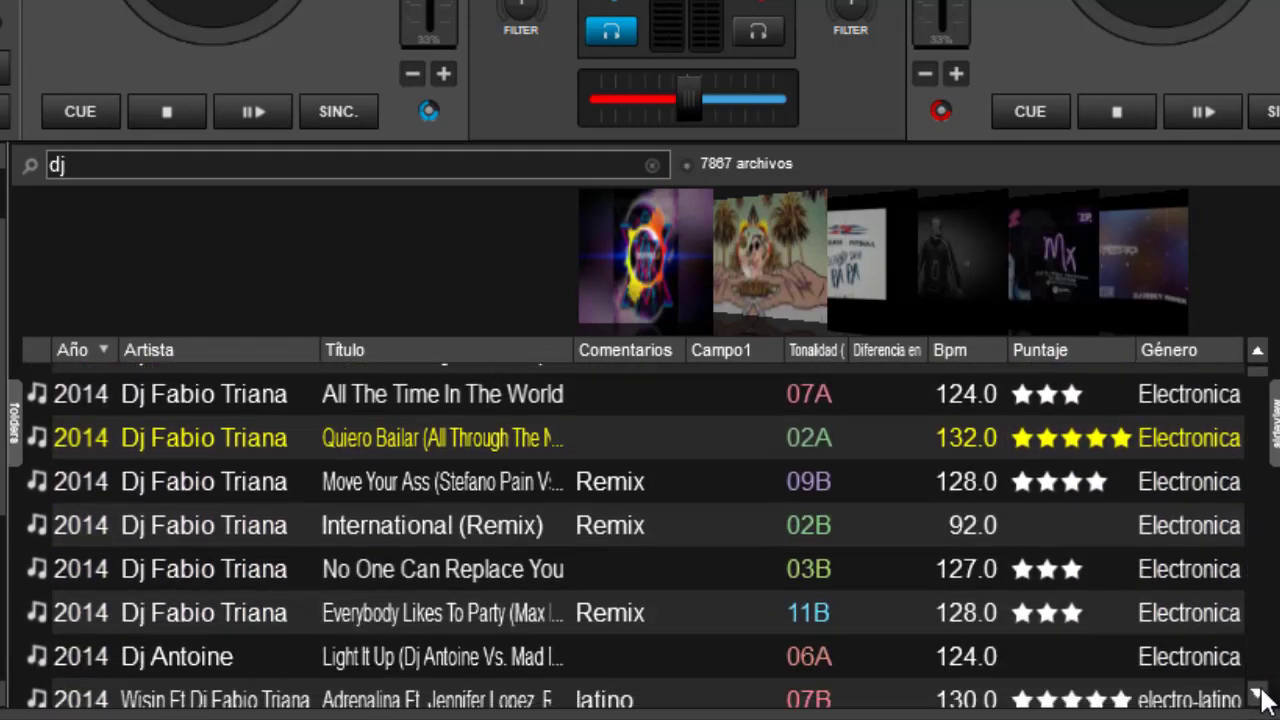
pyautogui.scroll(-6, 1262, 700)
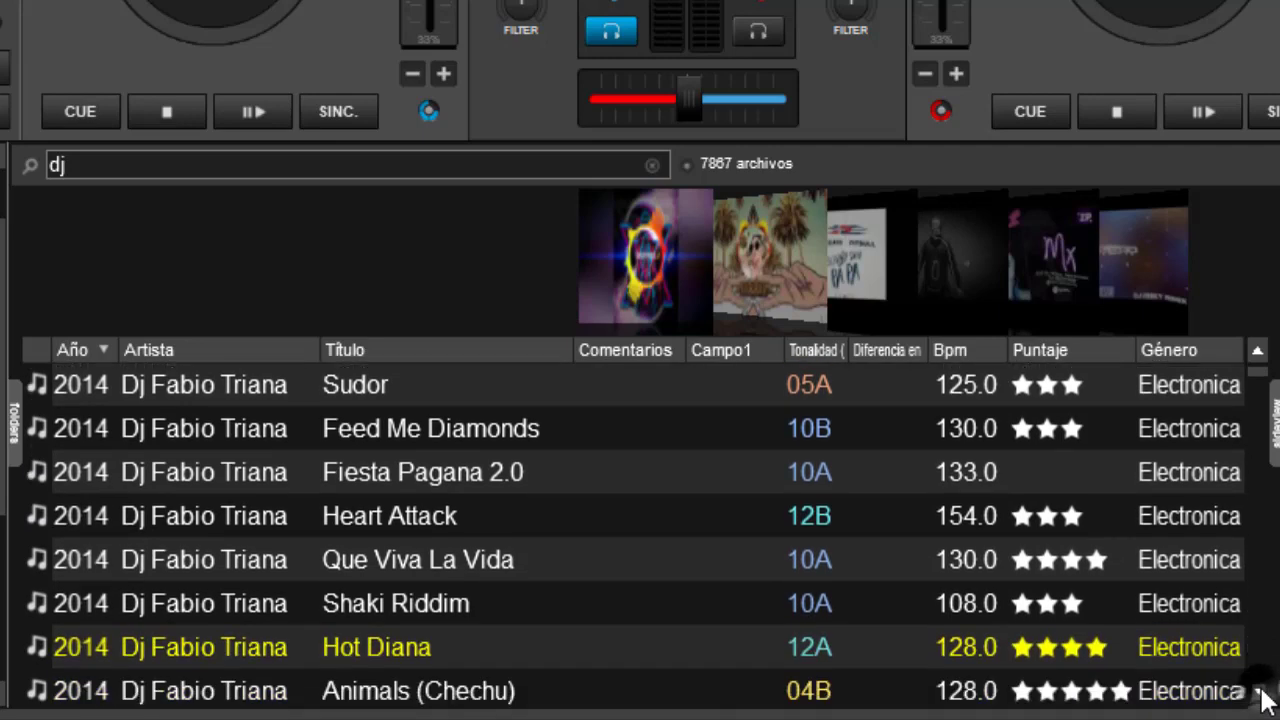
pyautogui.scroll(-2, 1262, 698)
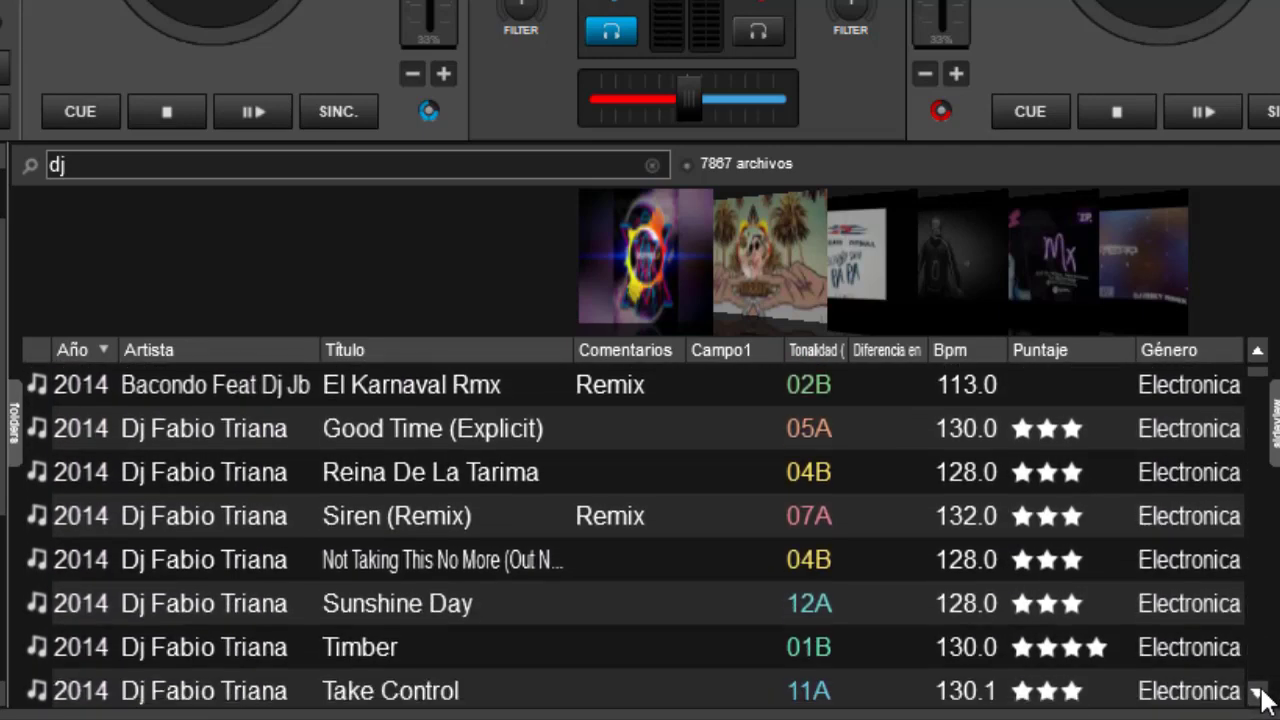
pyautogui.moveTo(1262, 385)
pyautogui.mouseDown()
pyautogui.moveTo(1260, 366)
pyautogui.moveTo(1260, 466)
pyautogui.moveTo(1263, 360)
pyautogui.mouseUp()
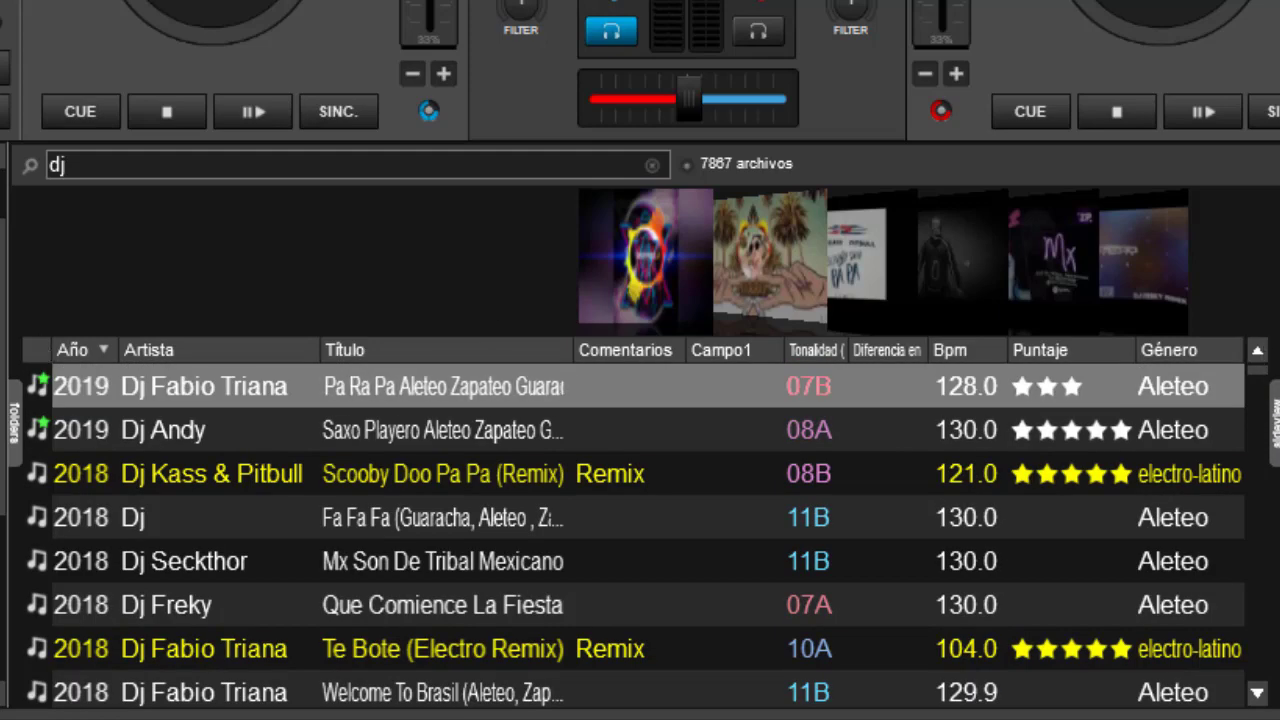
# Replace the library search term with "juan luis guerra"
pyautogui.press('BackSpace')
pyautogui.press('BackSpace')
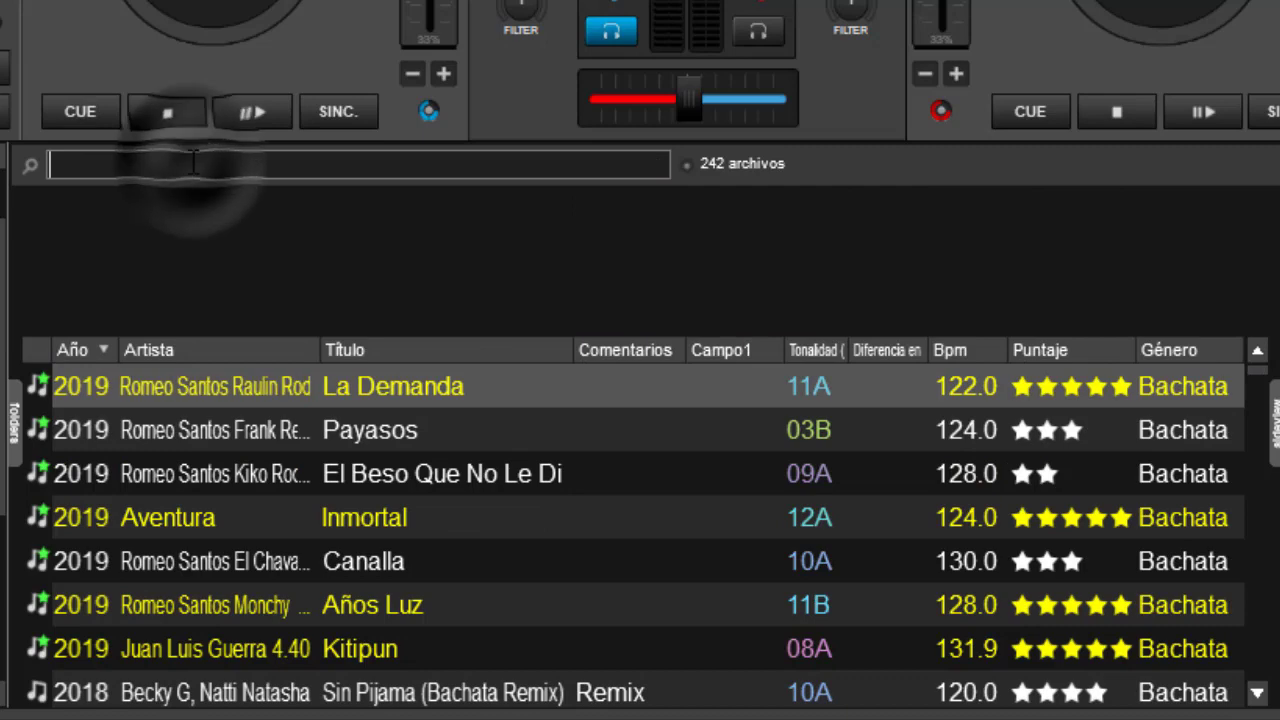
pyautogui.write('juan')
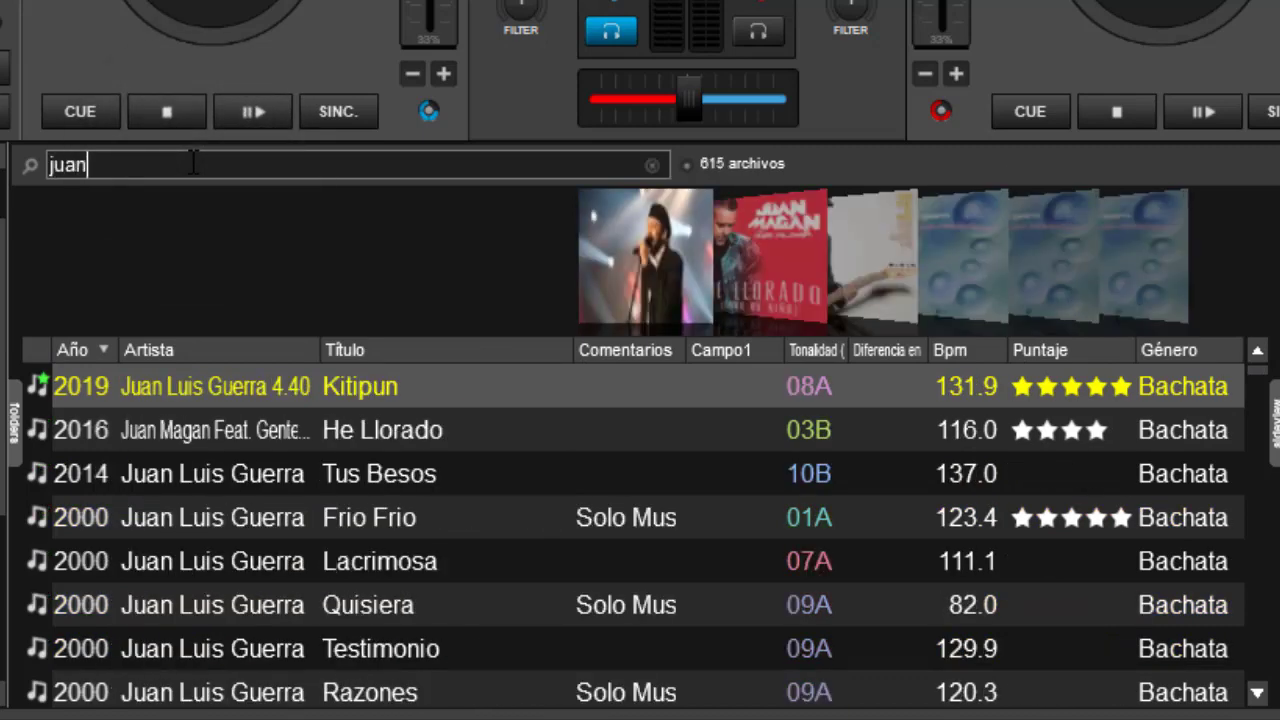
pyautogui.write(' luis')
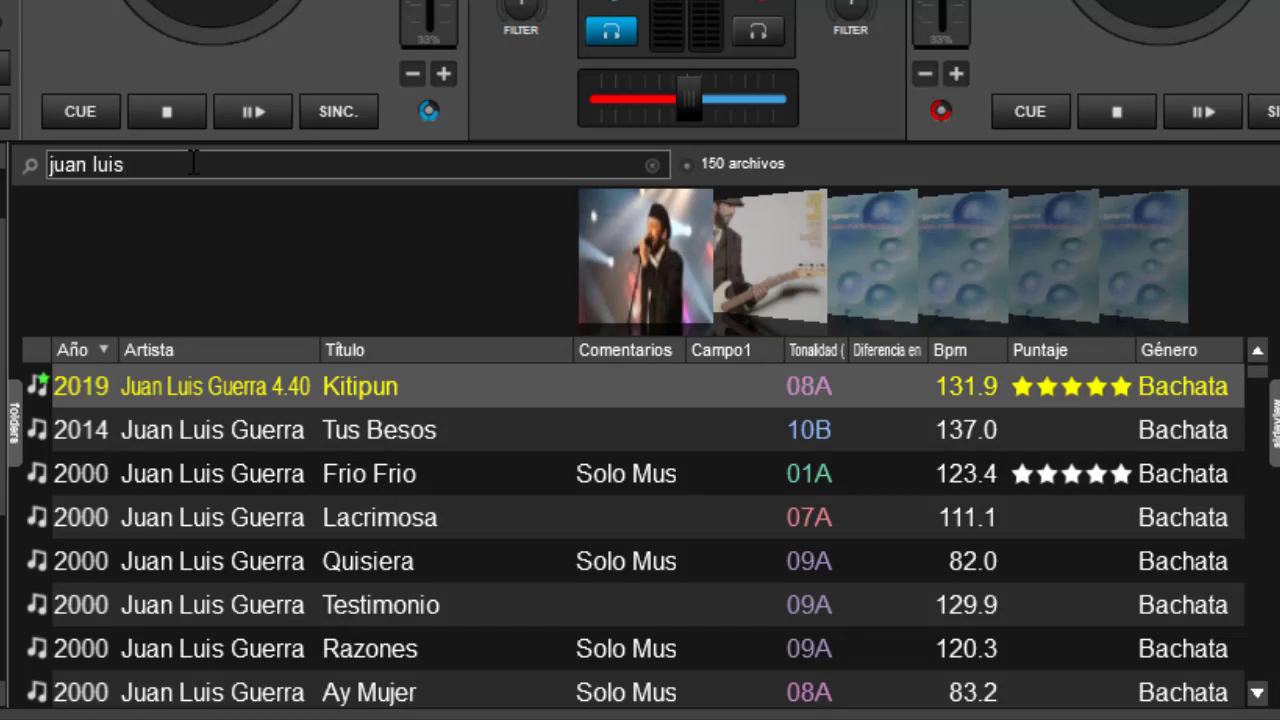
pyautogui.write(' guerra')
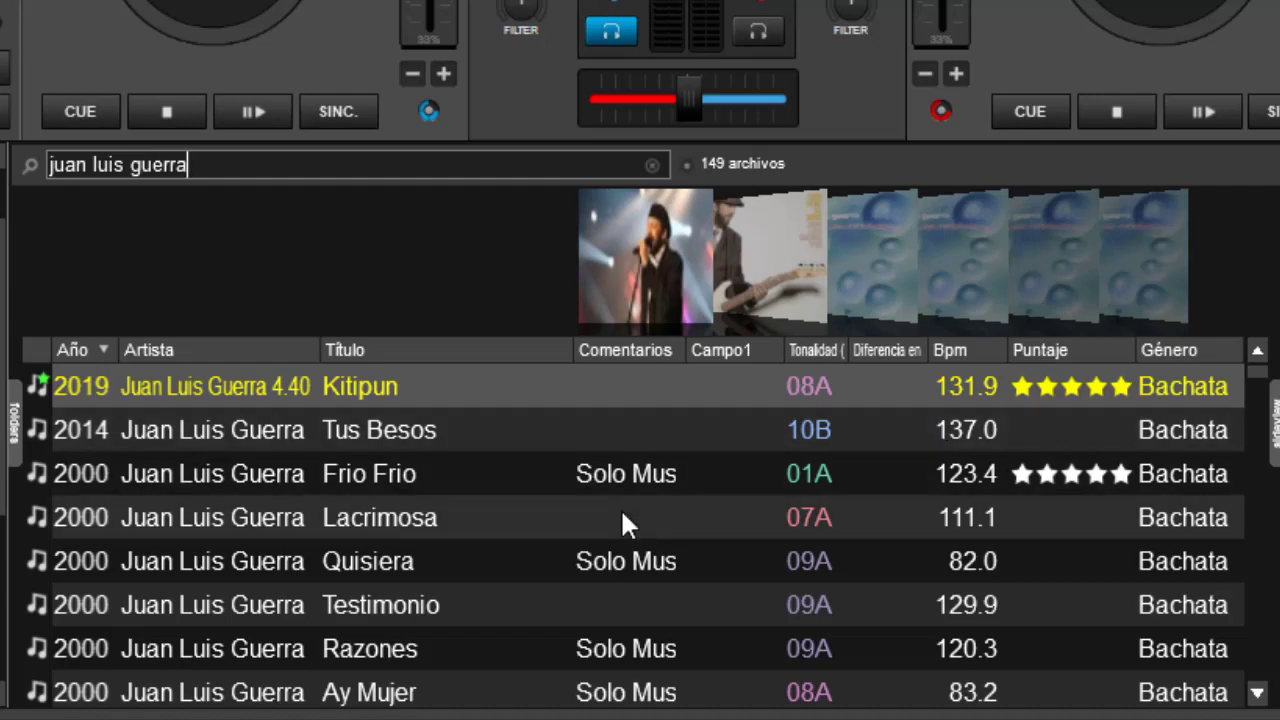
# Examine the genres and file types of the Juan Luis Guerra results, including tracks outside the current folder, and return to the first one
pyautogui.scroll(-4, 1258, 693)
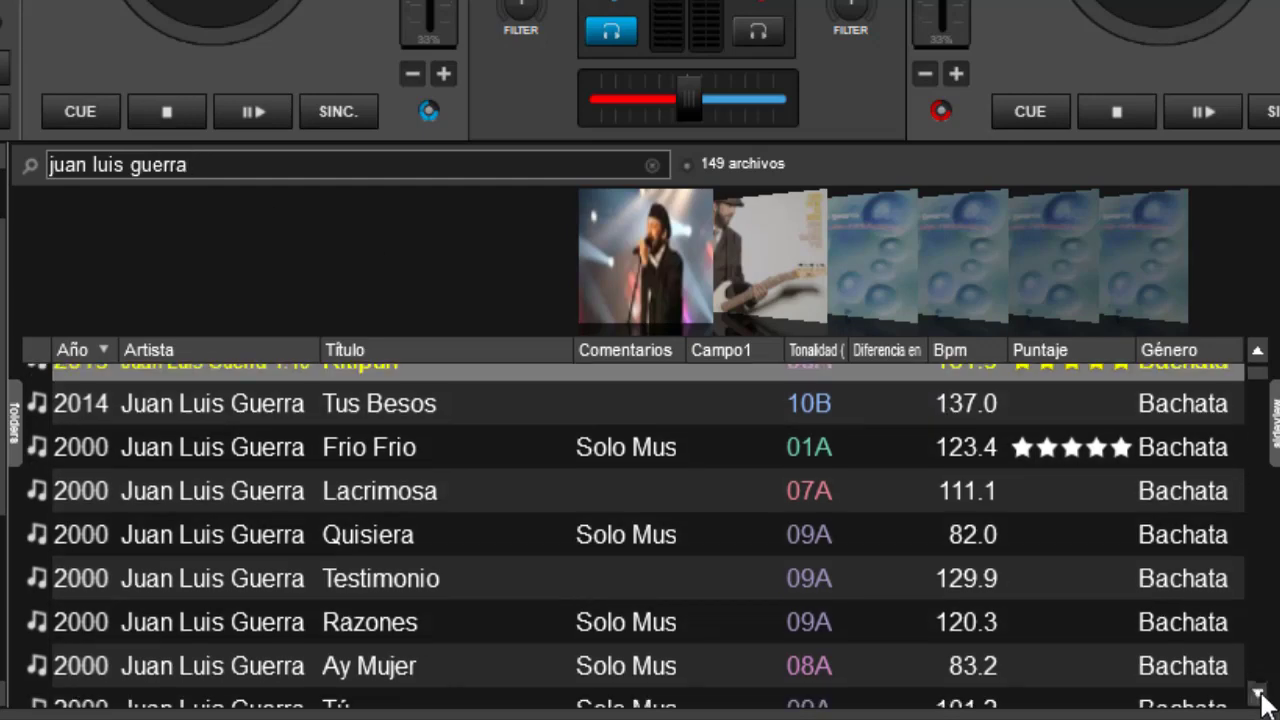
pyautogui.scroll(-5, 1264, 702)
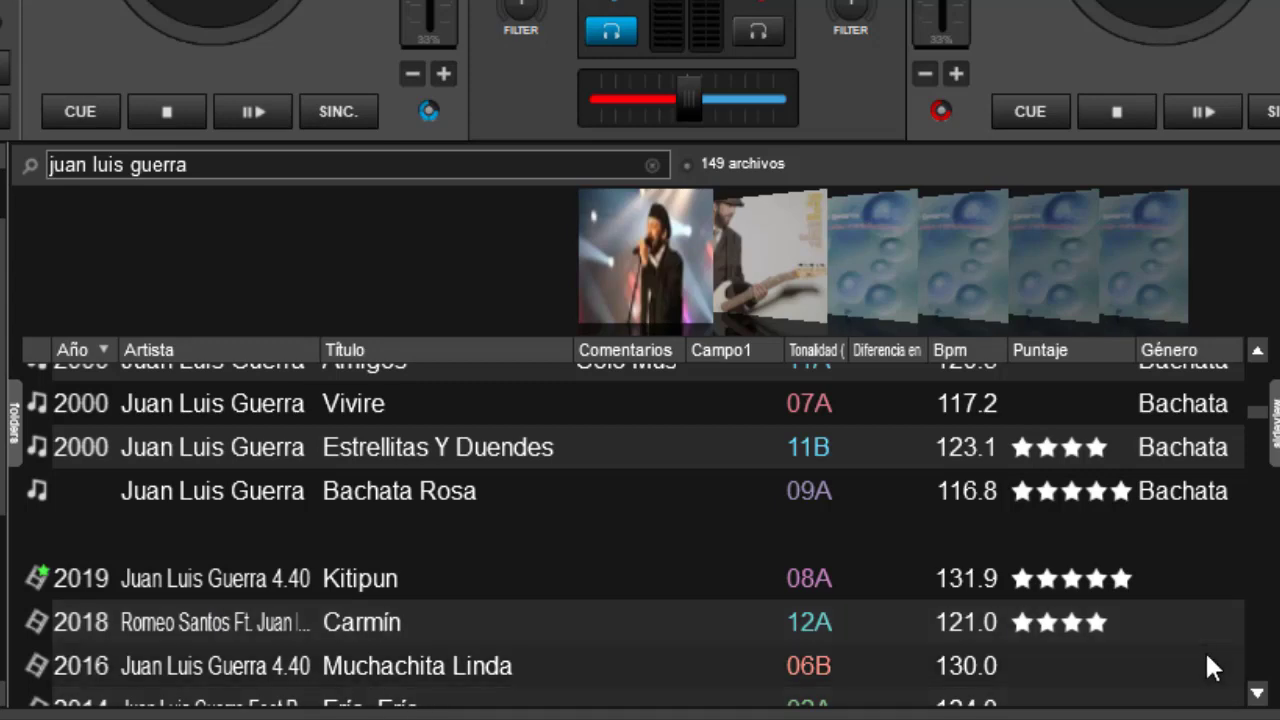
pyautogui.scroll(-3, 1262, 697)
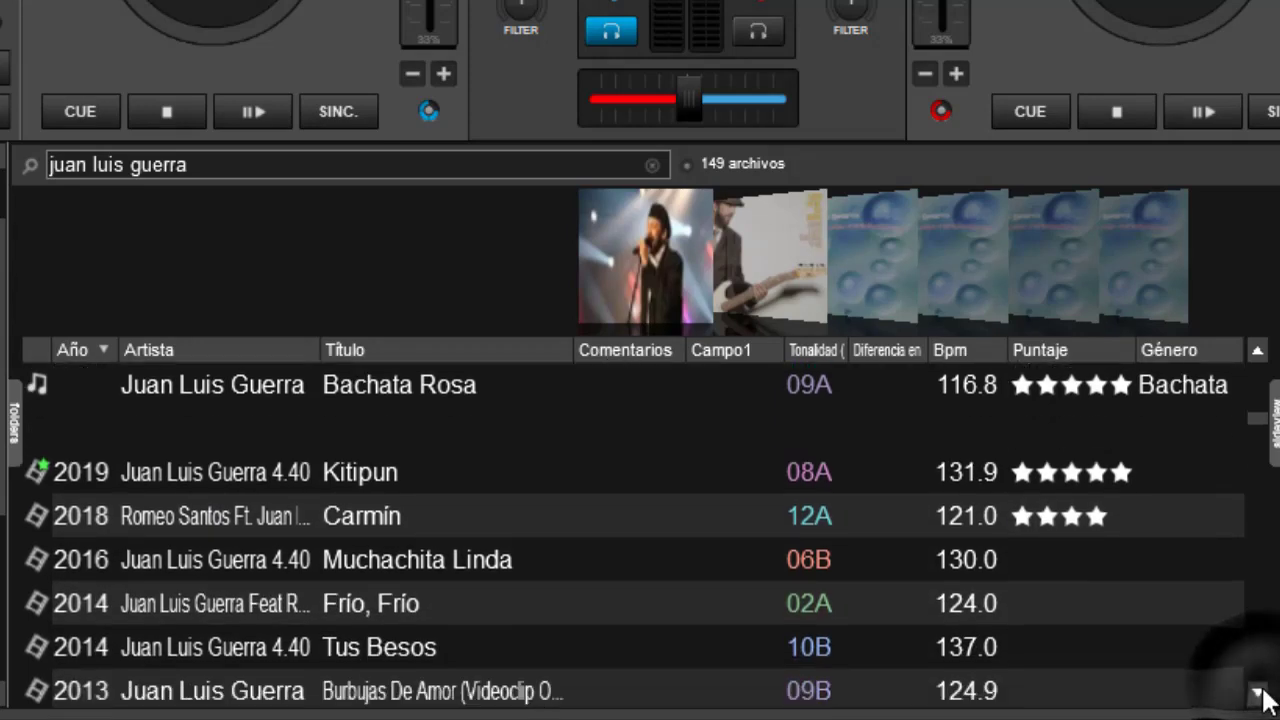
pyautogui.scroll(-5, 1262, 697)
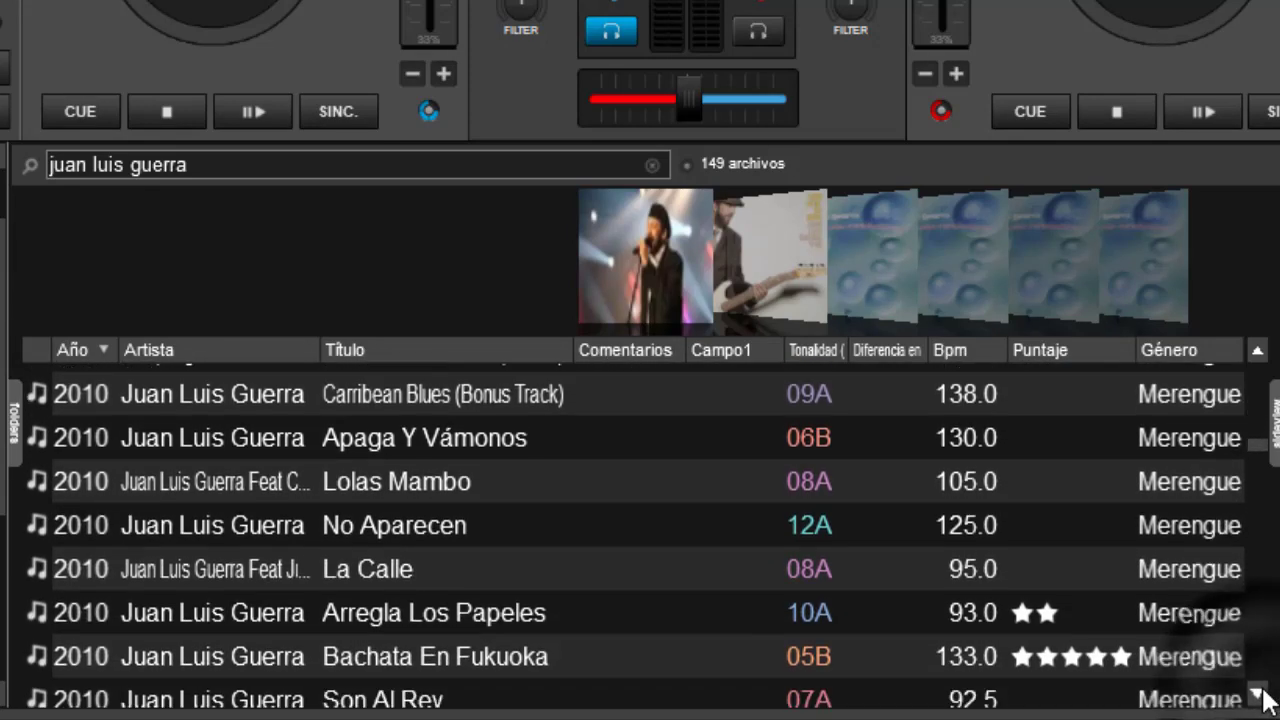
pyautogui.scroll(-5, 1262, 697)
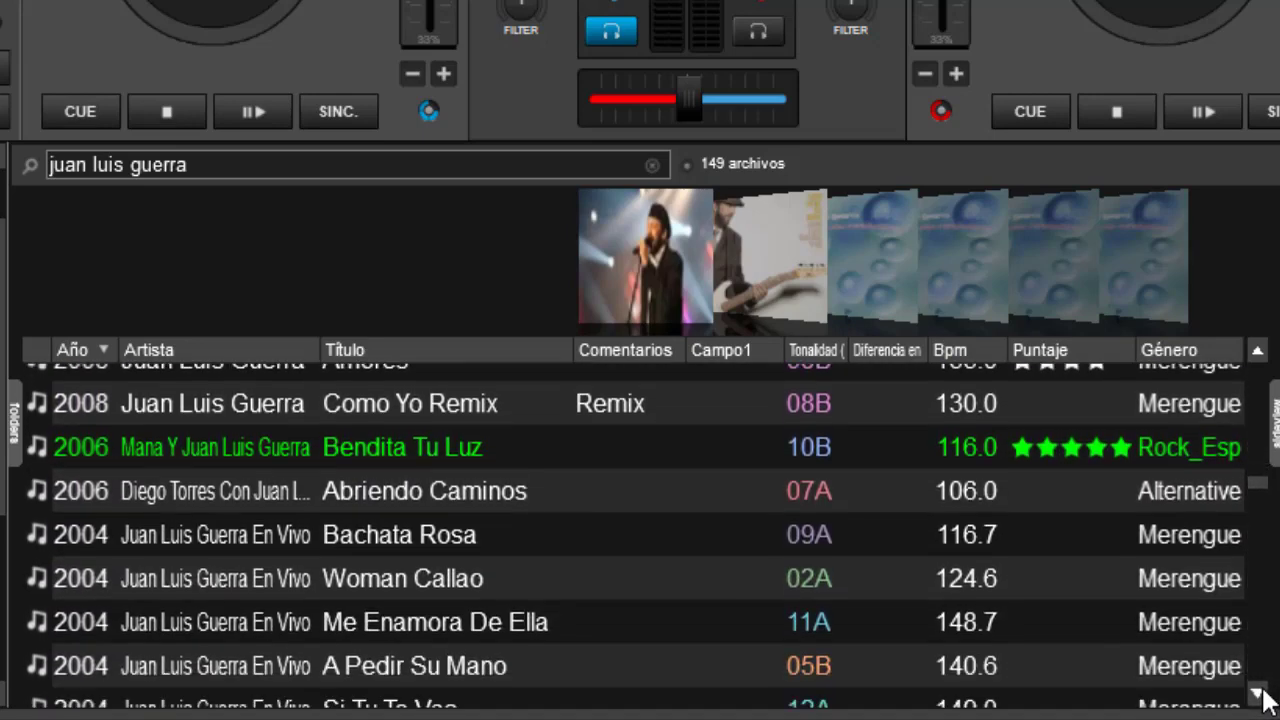
pyautogui.scroll(-2, 1262, 697)
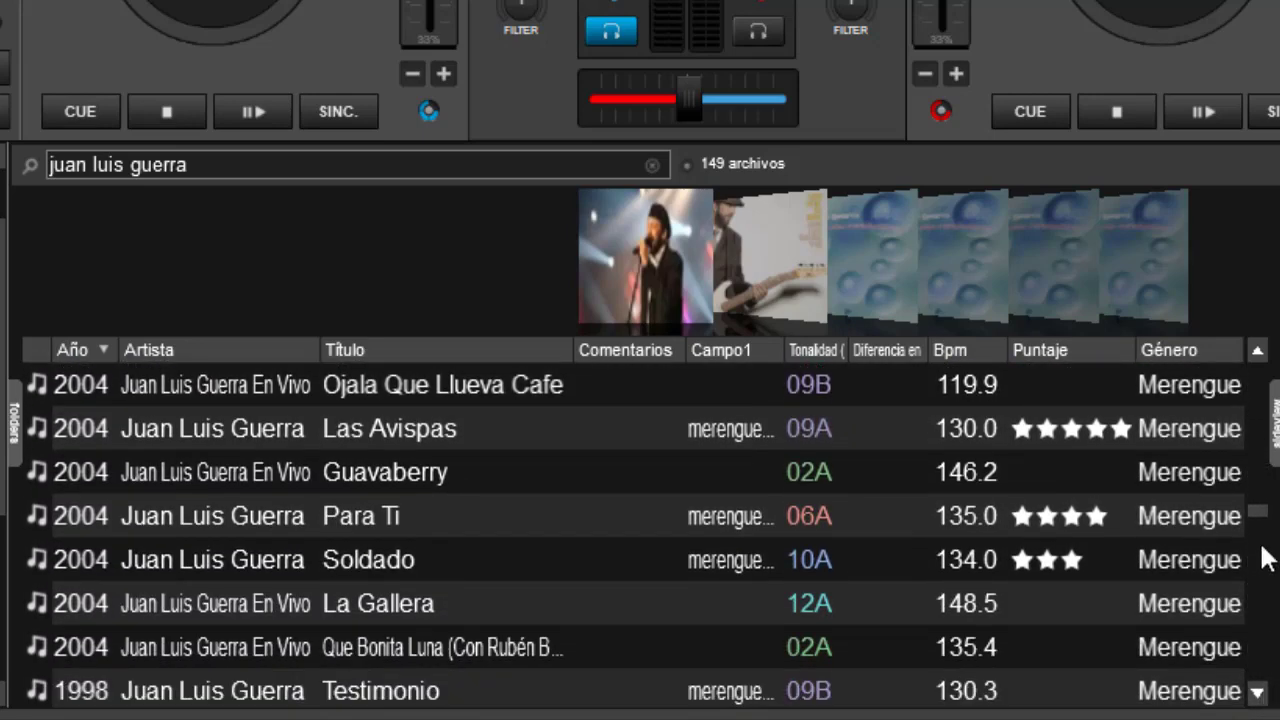
pyautogui.moveTo(1262, 525); pyautogui.dragTo(1257, 357)
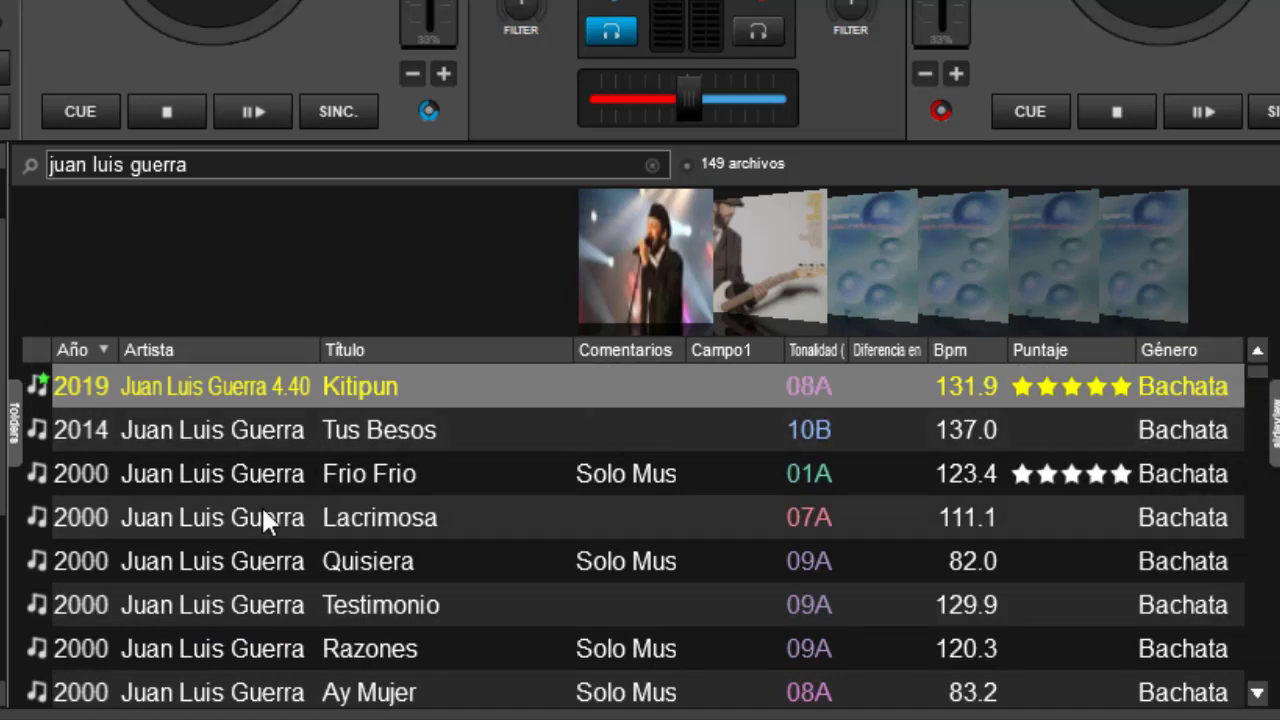
# Clear the library search and filter the configuration options by "sear"
pyautogui.hotkey('ctrl', 'a')
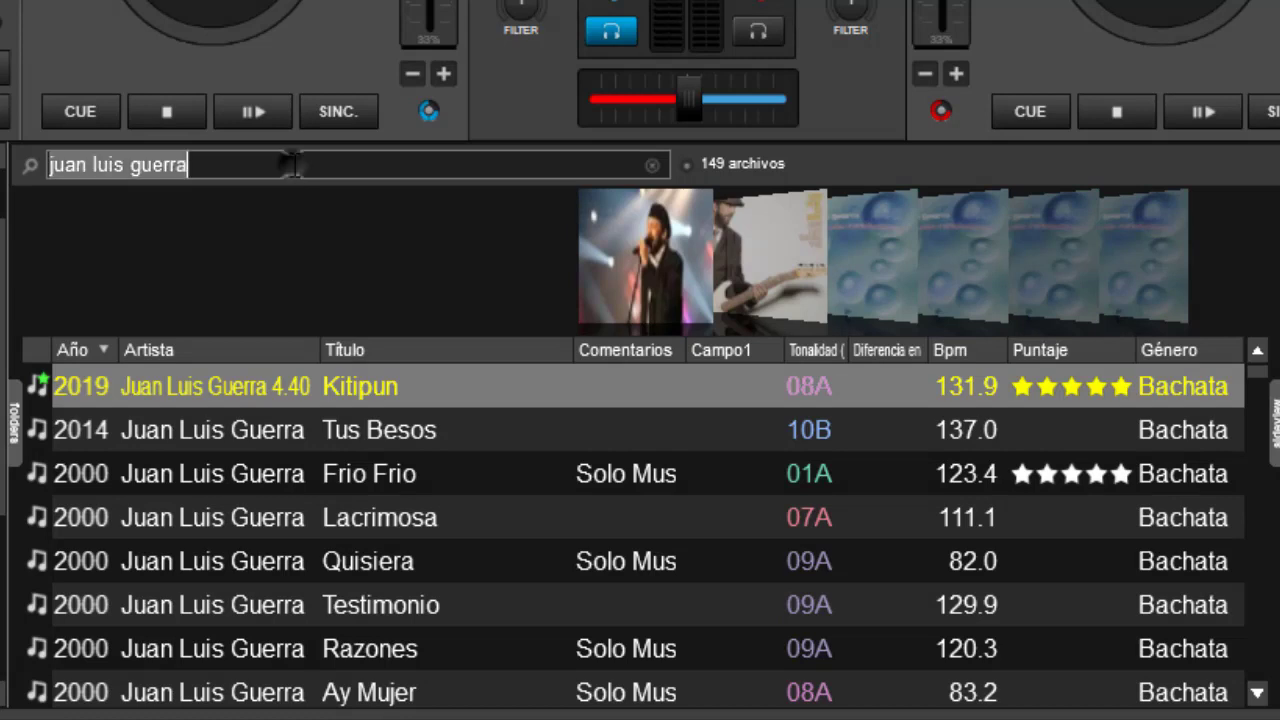
pyautogui.press('BackSpace')
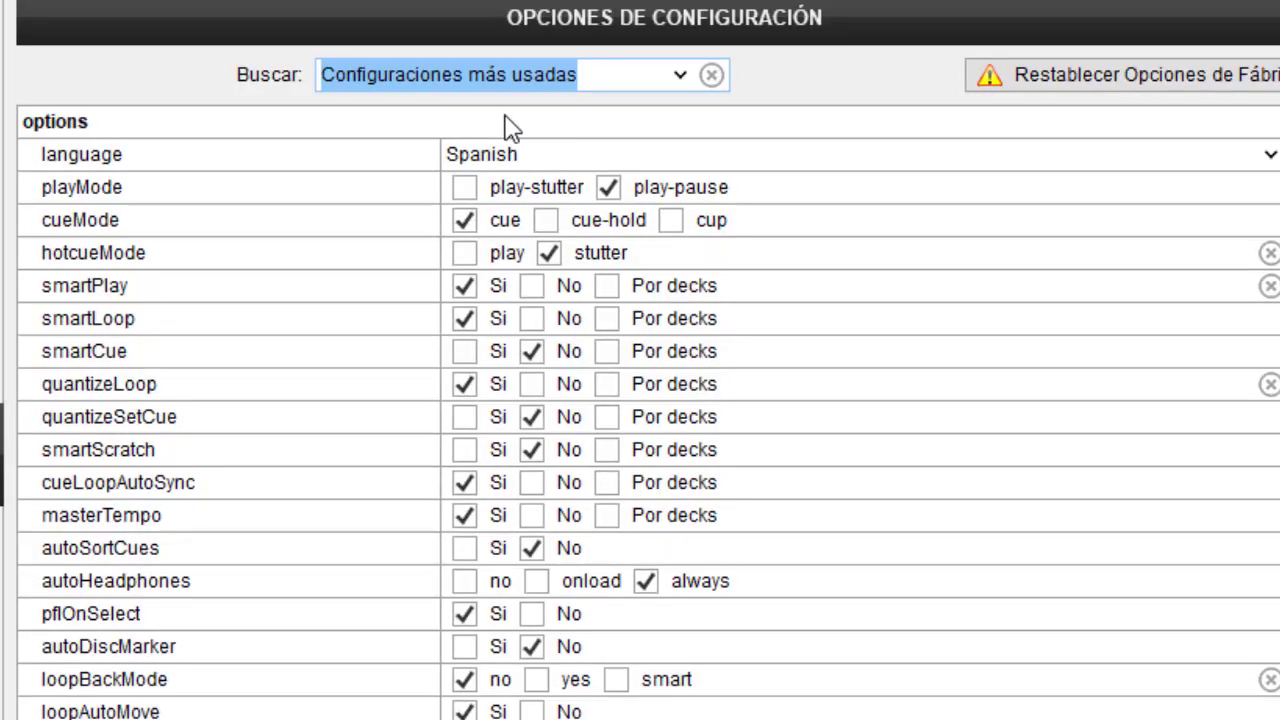
pyautogui.write('sera')
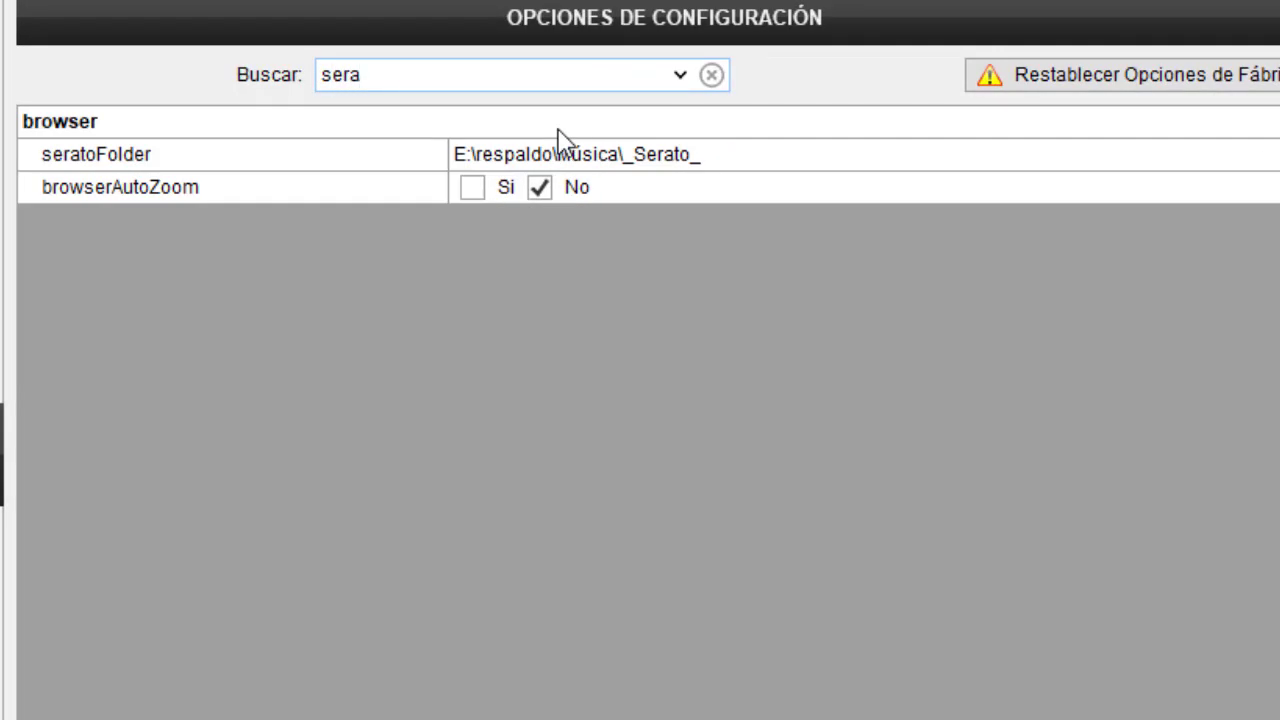
pyautogui.press('BackSpace')
pyautogui.press('BackSpace')
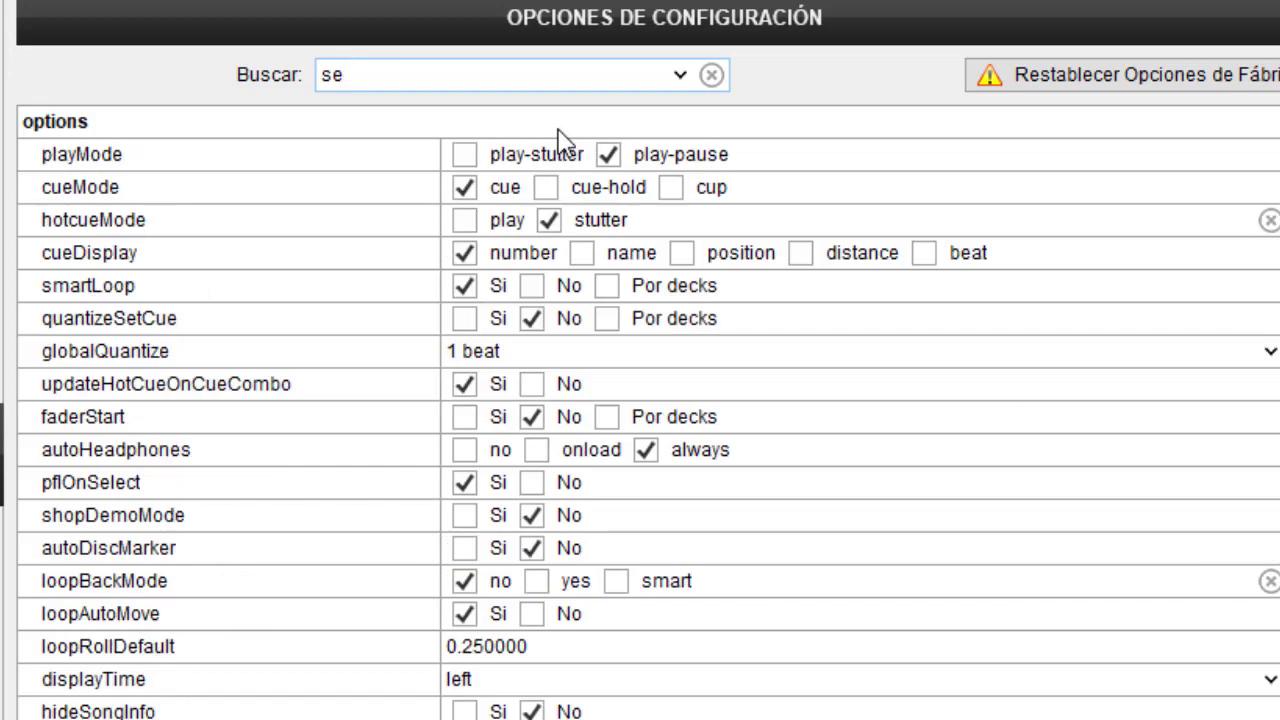
pyautogui.write('ar')
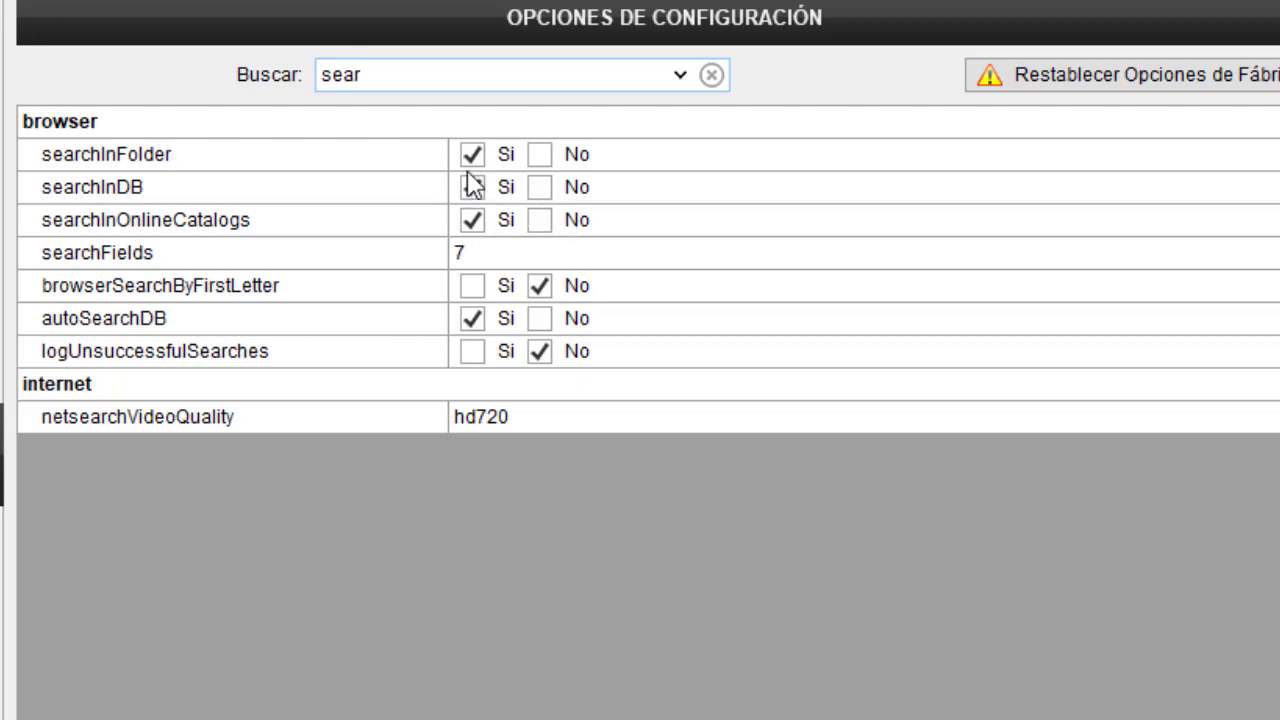
# Review the searchInDB option, open the searchFields value for editing, and close the configuration options
pyautogui.click(471, 185)
pyautogui.click(333, 235)
pyautogui.click(492, 258)
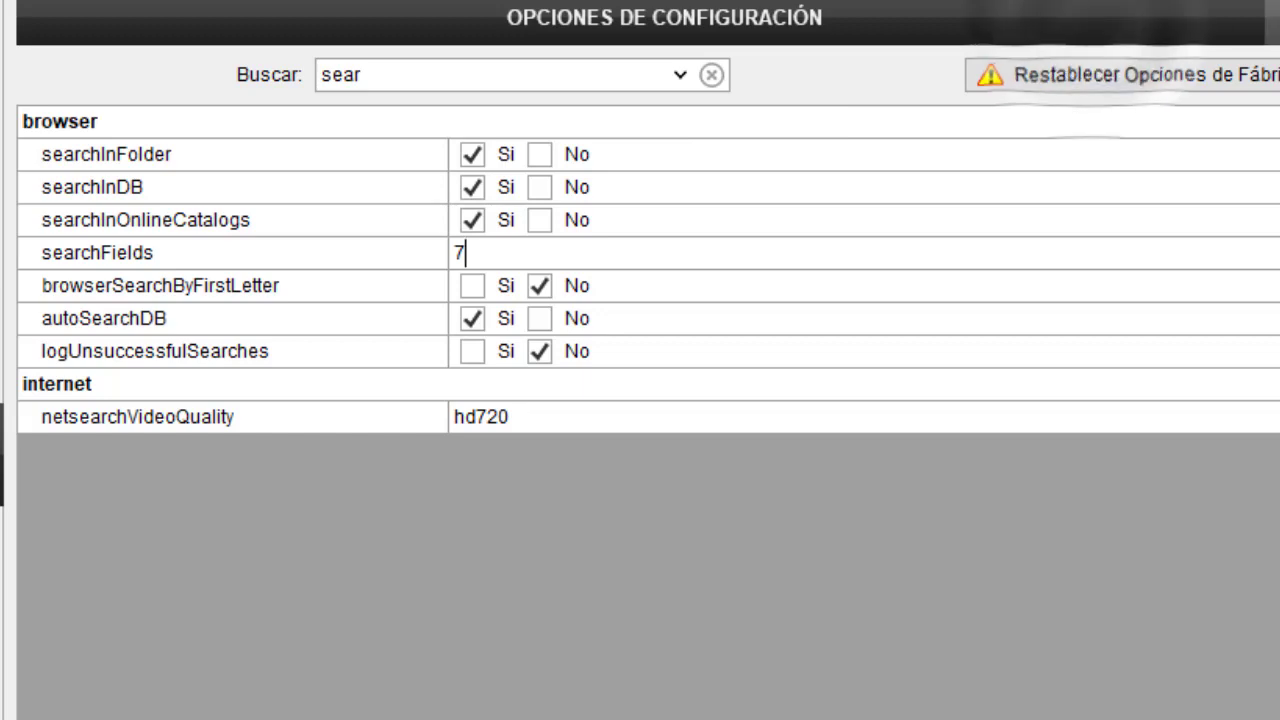
pyautogui.click(1262, 10)
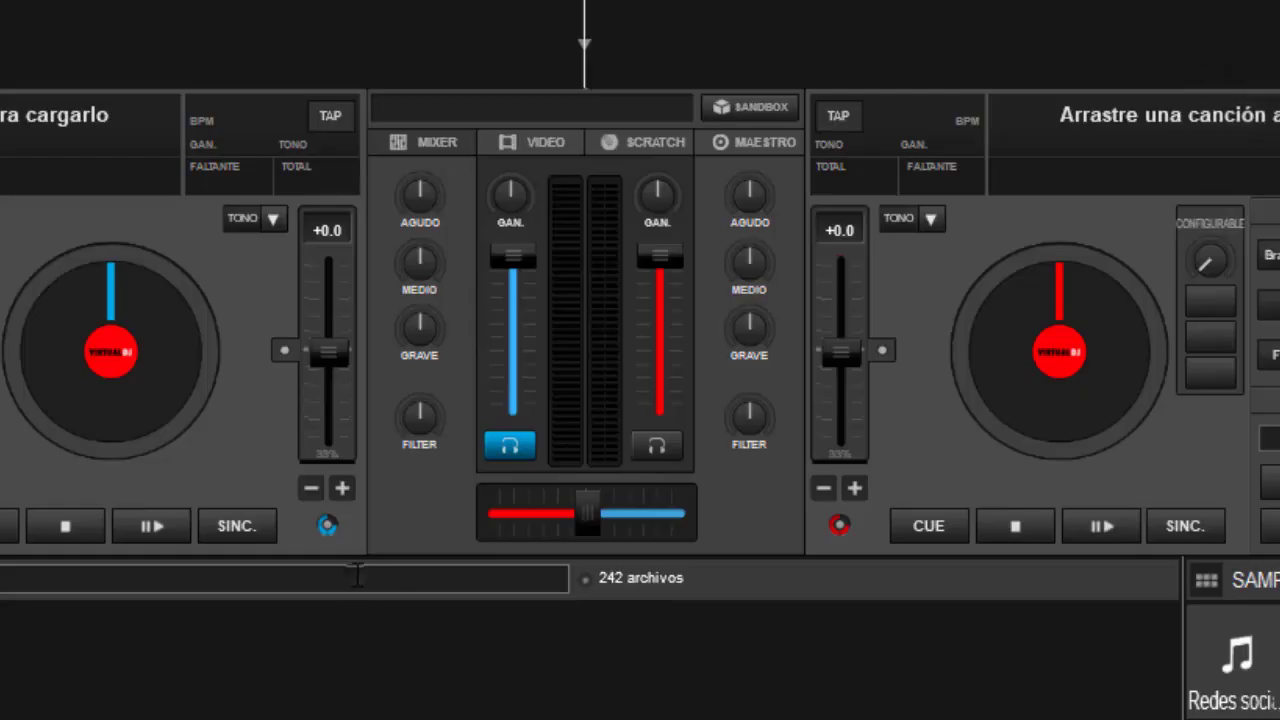